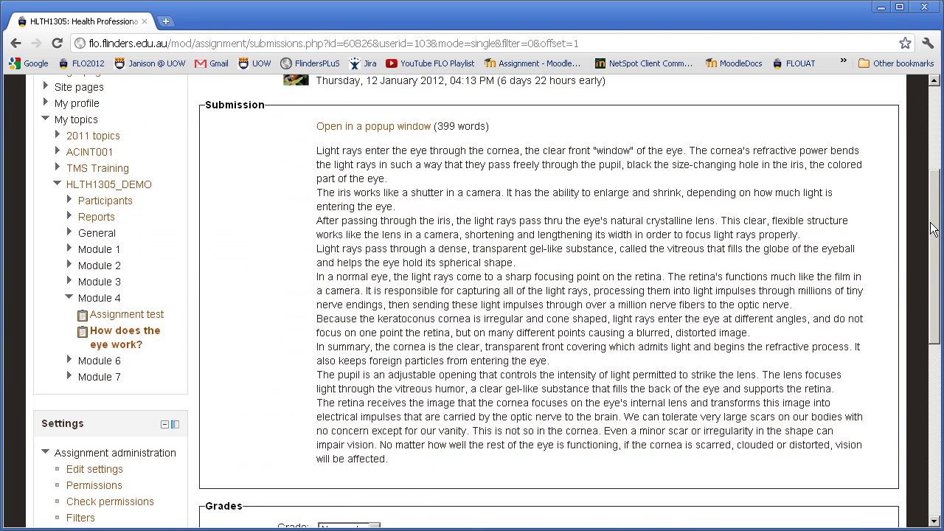
# Scroll down to the Grades and Feedback editor prefilled with the student's essay
pyautogui.moveTo(935, 205); pyautogui.dragTo(935, 350)
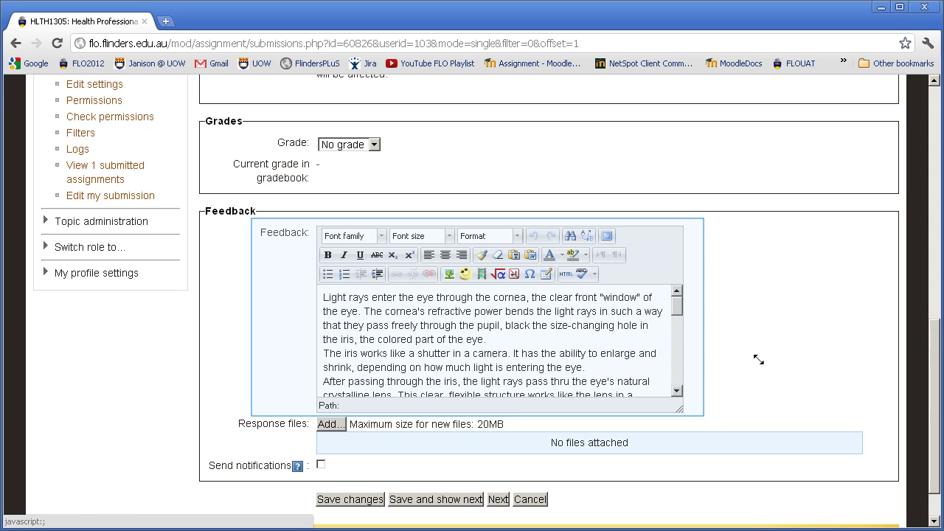
# Enlarge the feedback editor and add a sea-green 'Great introduction' line after paragraph one
pyautogui.moveTo(679, 408); pyautogui.dragTo(875, 469)
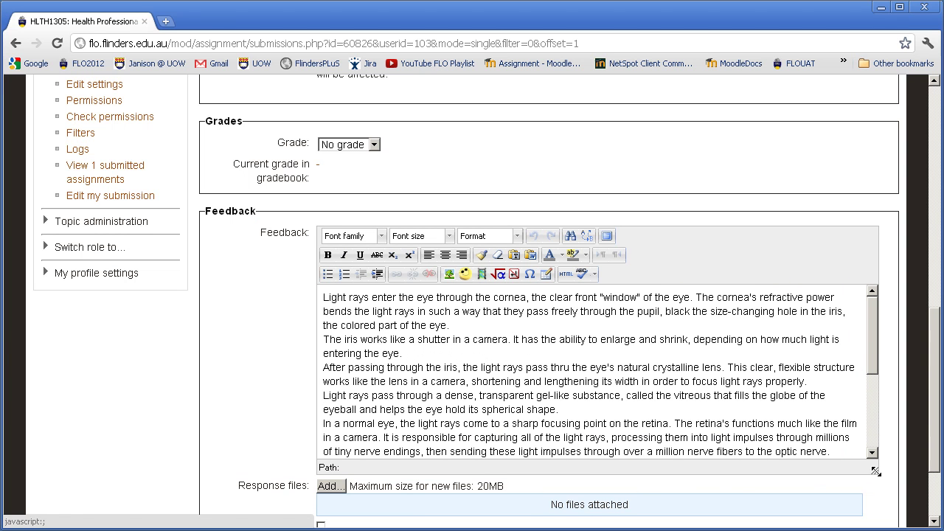
pyautogui.click(455, 326)
pyautogui.press('Return')
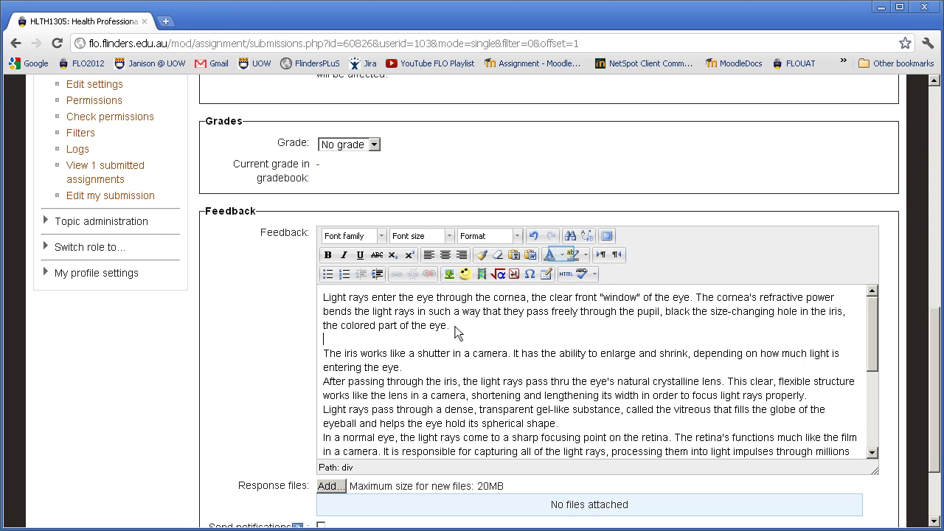
pyautogui.click(562, 255)
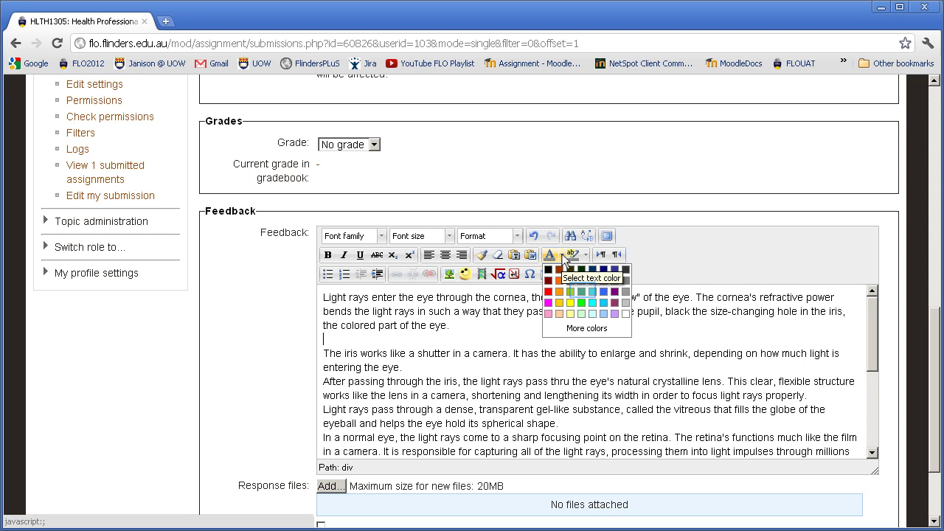
pyautogui.click(582, 292)
pyautogui.write('Great in')
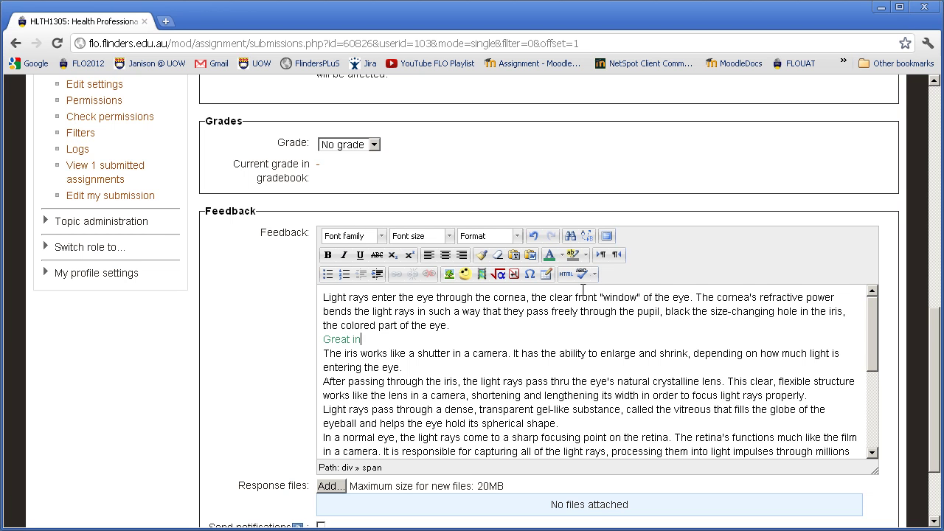
pyautogui.write('troduction')
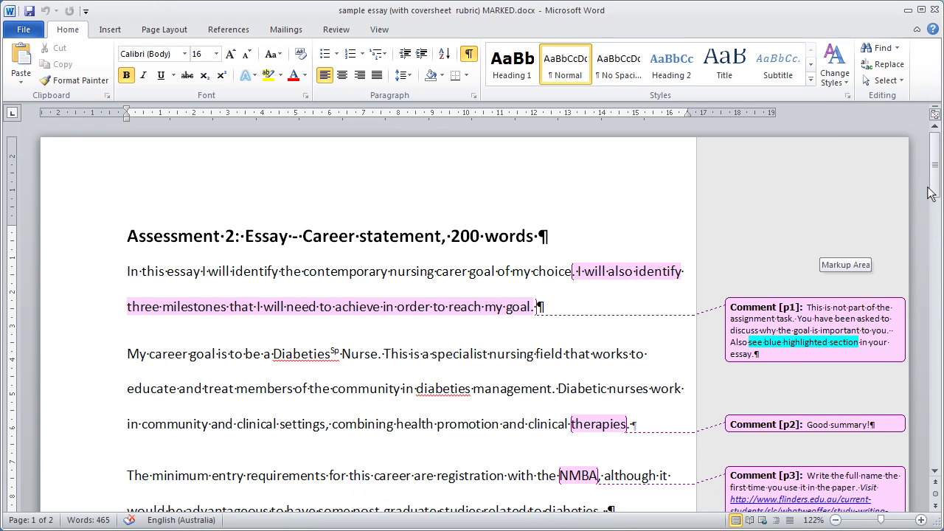
# Scroll the Electronic Marking guide to its 'Best practice marking tips' section
pyautogui.moveTo(937, 156); pyautogui.dragTo(936, 246)
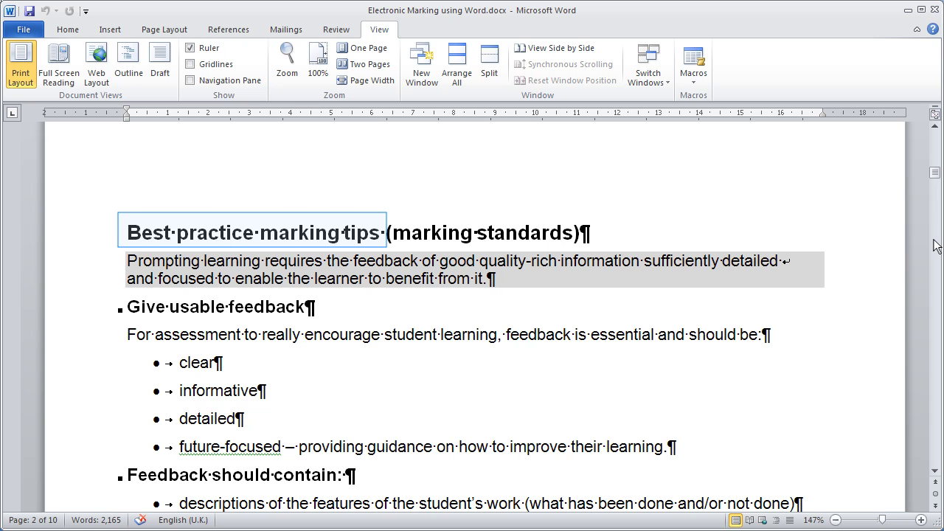
# Scroll the Electronic Marking guide down slightly
pyautogui.moveTo(935, 175); pyautogui.dragTo(937, 196)
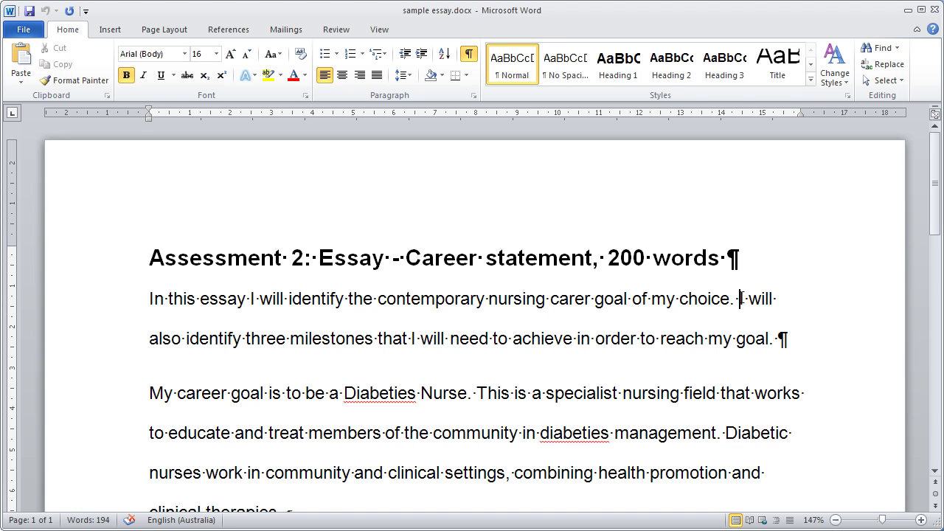
# Comment on the milestones sentence: 'This is not part of the assignment task…' asking why the goal matters
pyautogui.moveTo(741, 299); pyautogui.dragTo(765, 338)
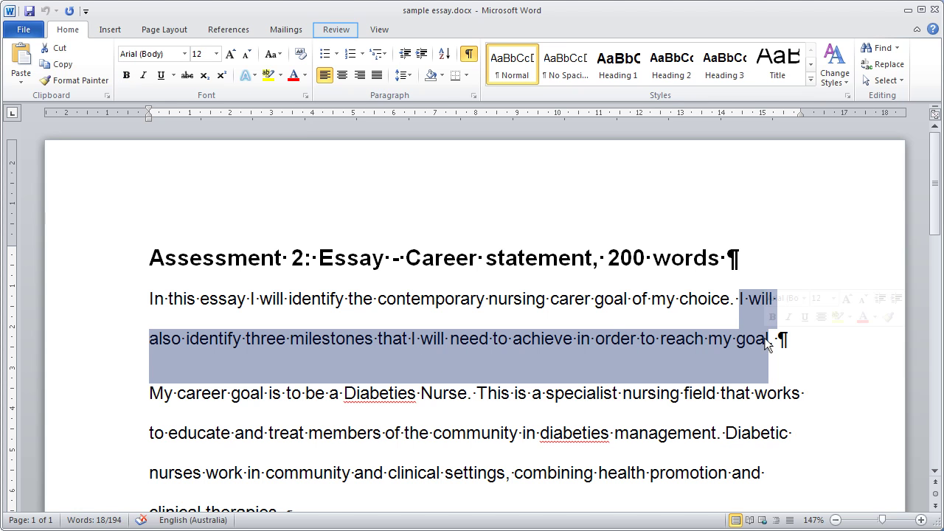
pyautogui.click(344, 33)
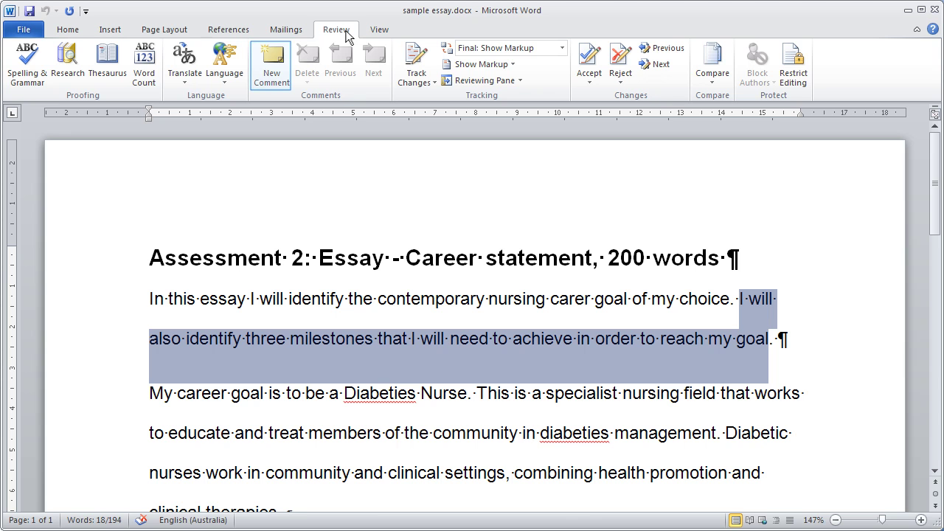
pyautogui.click(275, 65)
pyautogui.write('This is not ')
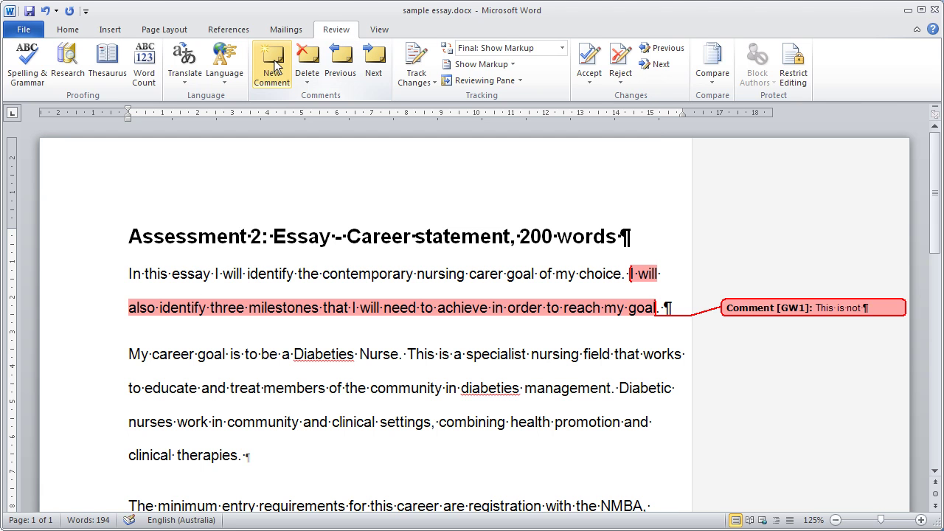
pyautogui.write('part of the assignment task. You have been')
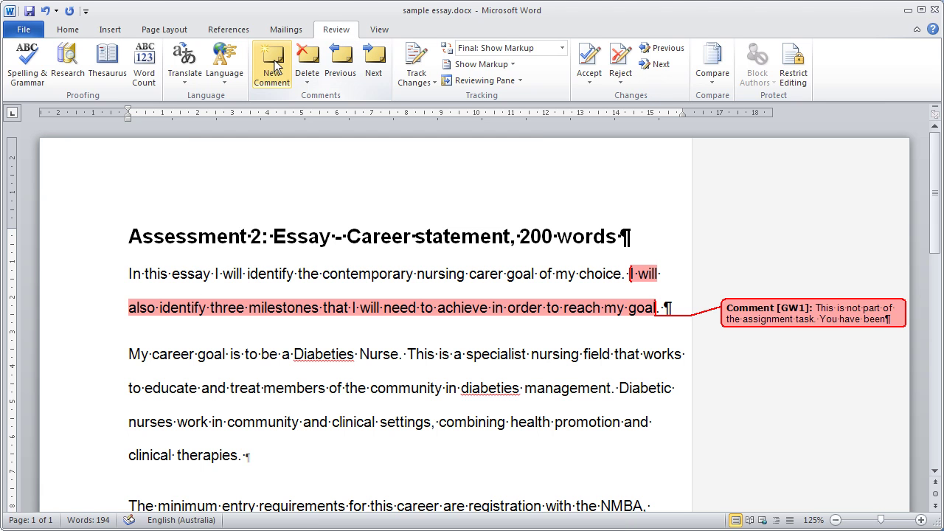
pyautogui.write(' asked to discuss why the goal is importan')
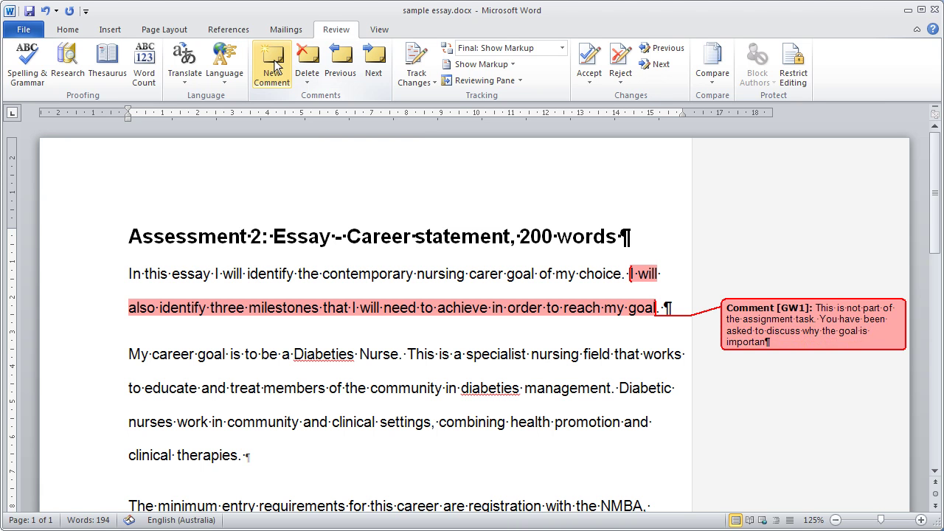
pyautogui.write('t to you.')
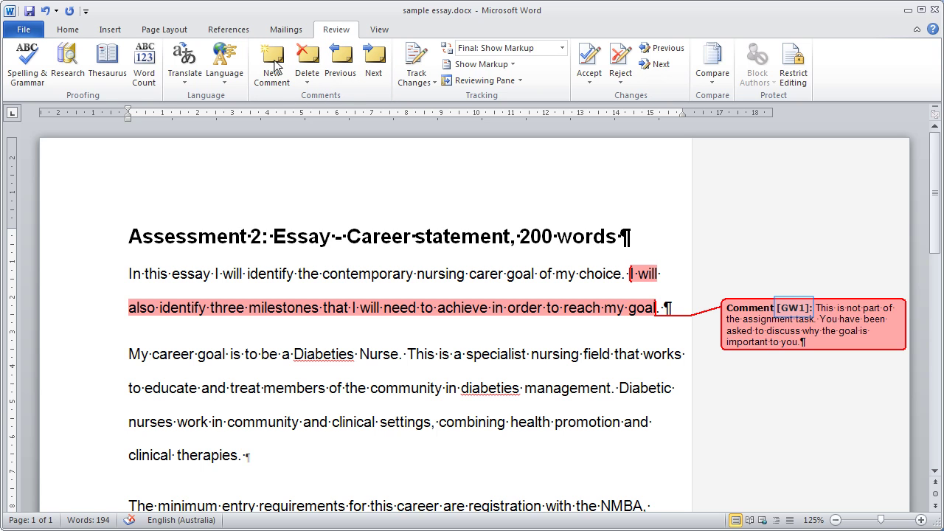
pyautogui.press('alt')
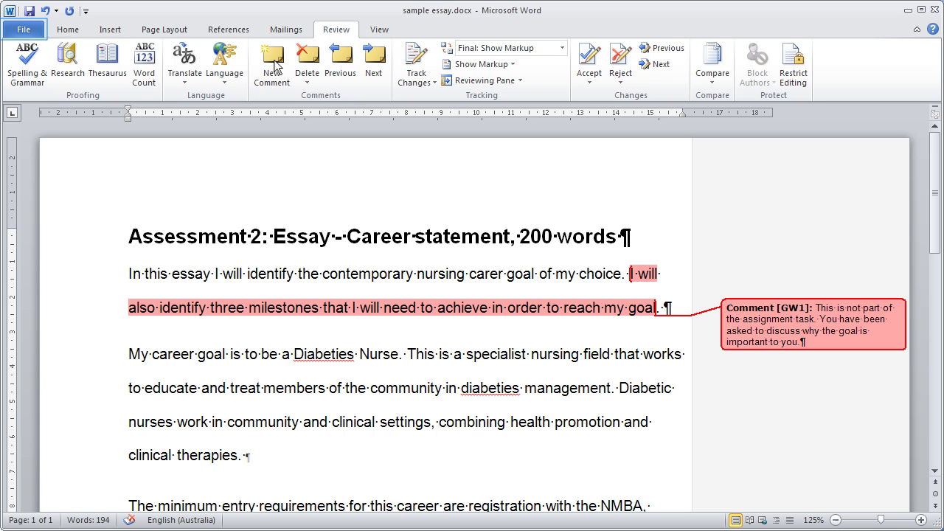
# In Word Options > General, replace the user name and initials with another reviewer's
pyautogui.click(24, 31)
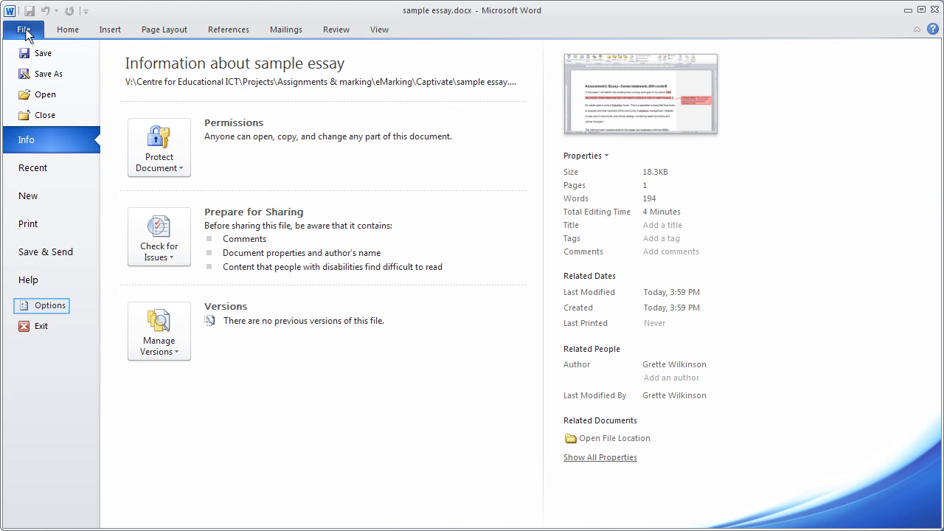
pyautogui.click(51, 305)
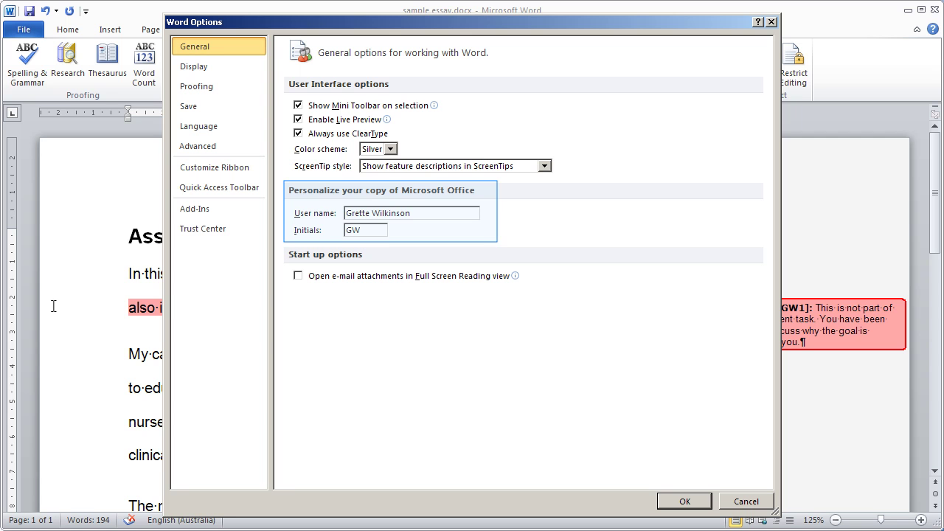
pyautogui.moveTo(419, 213); pyautogui.dragTo(341, 212)
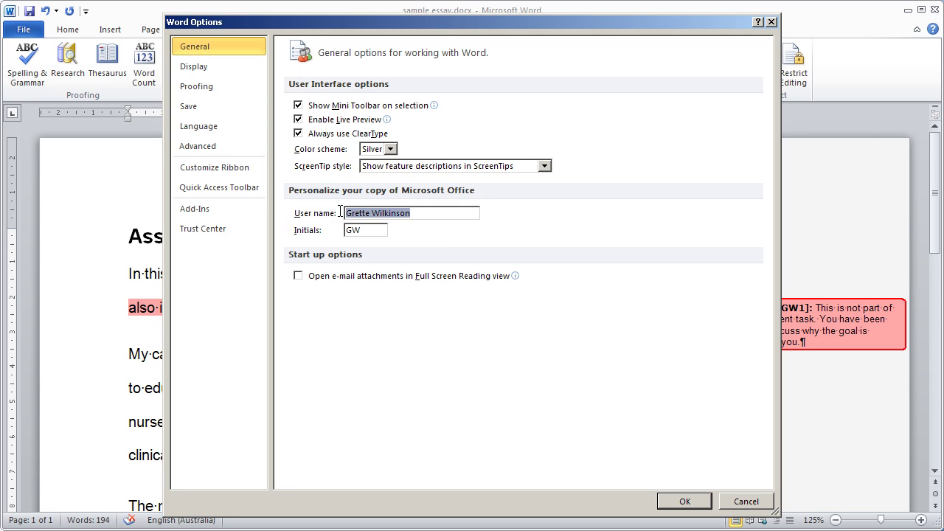
pyautogui.write('Joe Bloggs')
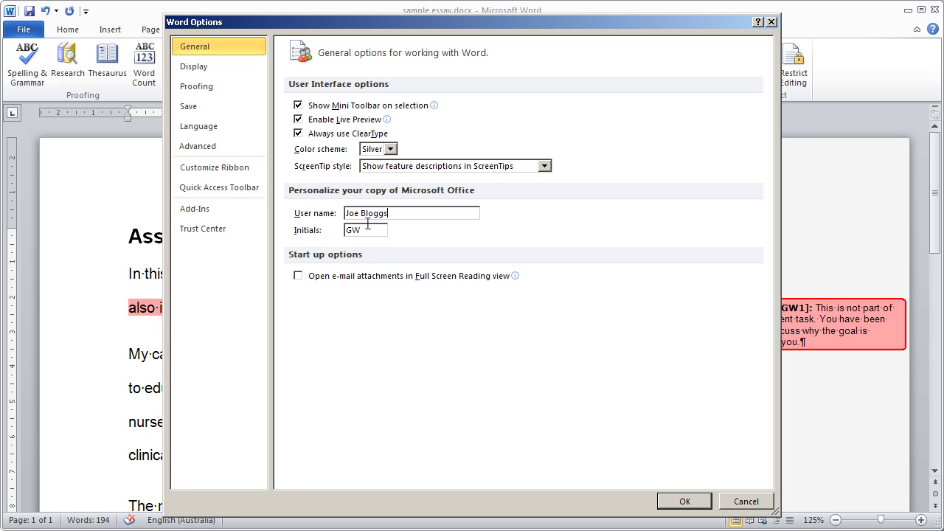
pyautogui.moveTo(369, 230); pyautogui.dragTo(327, 230)
pyautogui.write('JB')
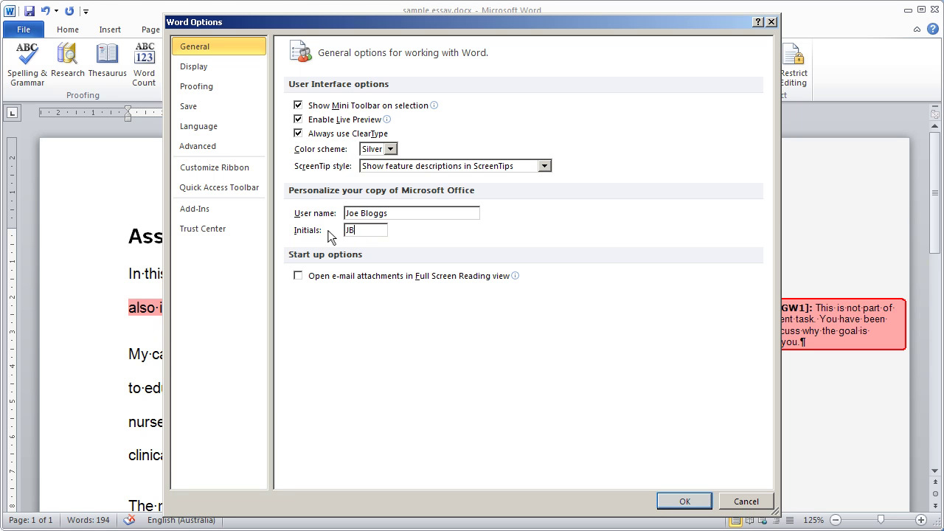
pyautogui.click(684, 501)
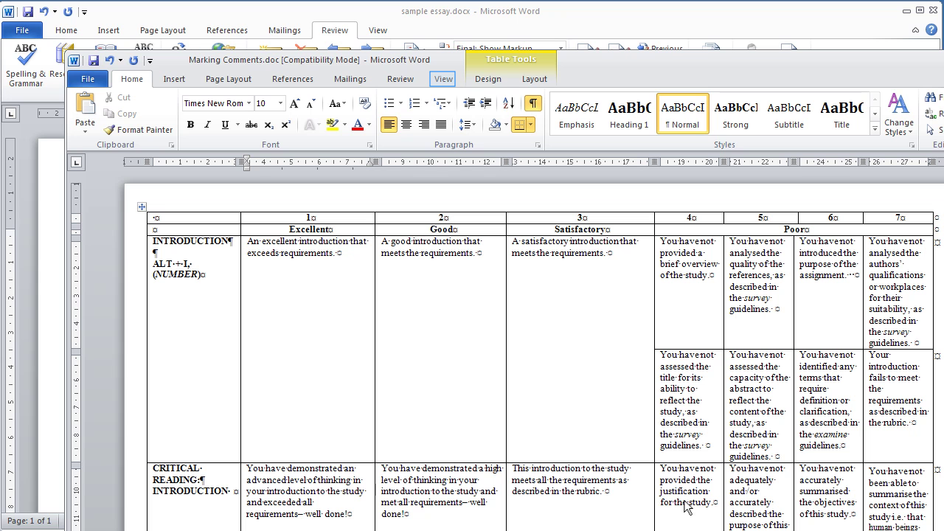
# Tile sample essay.docx and Marking Comments.doc with View Side by Side
pyautogui.click(444, 81)
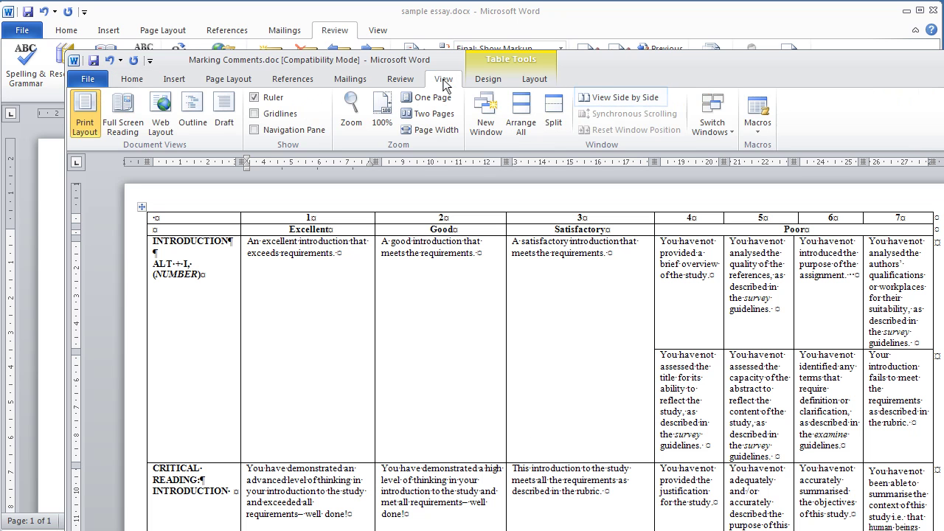
pyautogui.click(611, 98)
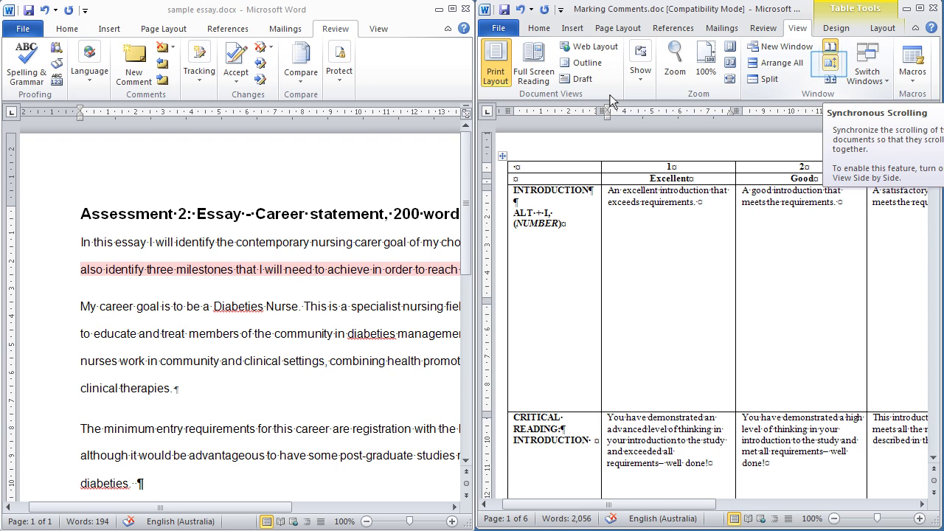
# Turn off synchronous scrolling and paste the rubric's Good text into a new comment after 'clinical therapies.'
pyautogui.click(830, 62)
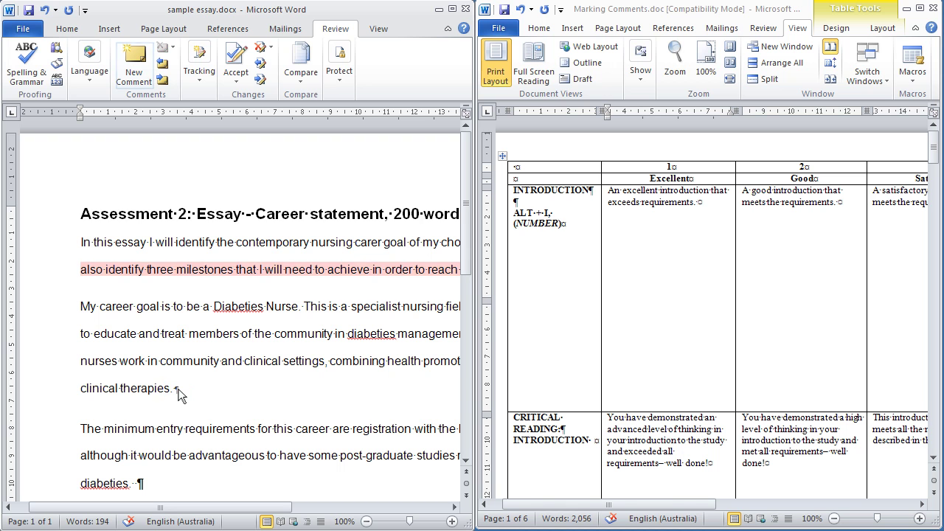
pyautogui.click(133, 69)
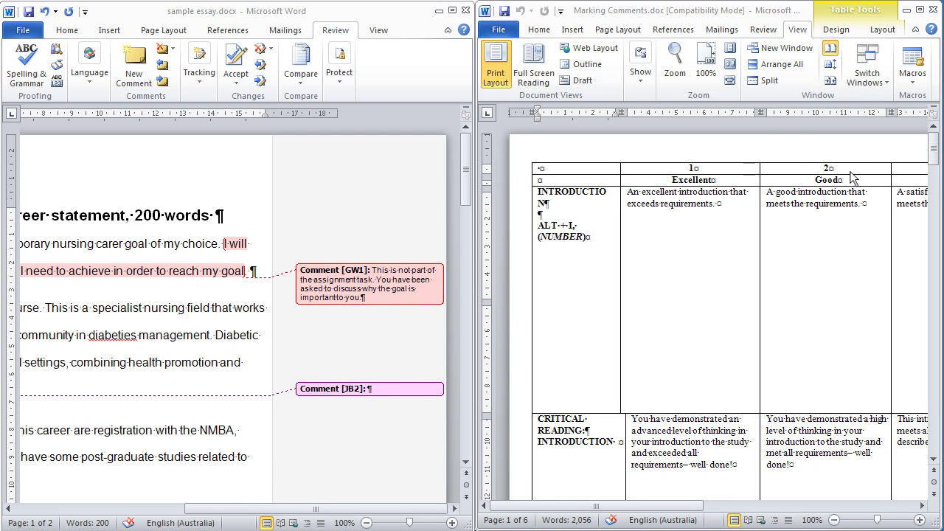
pyautogui.moveTo(860, 206); pyautogui.dragTo(803, 205)
pyautogui.tripleClick(864, 211)
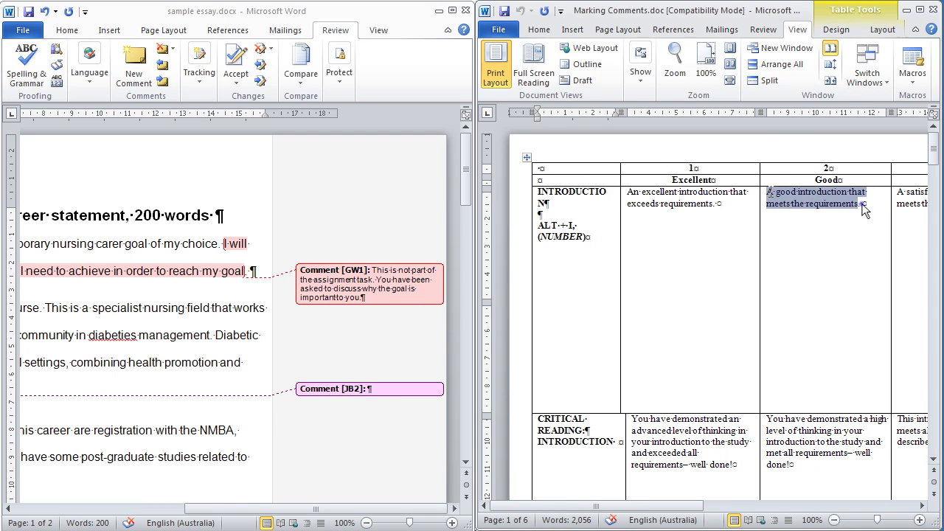
pyautogui.rightClick(782, 199)
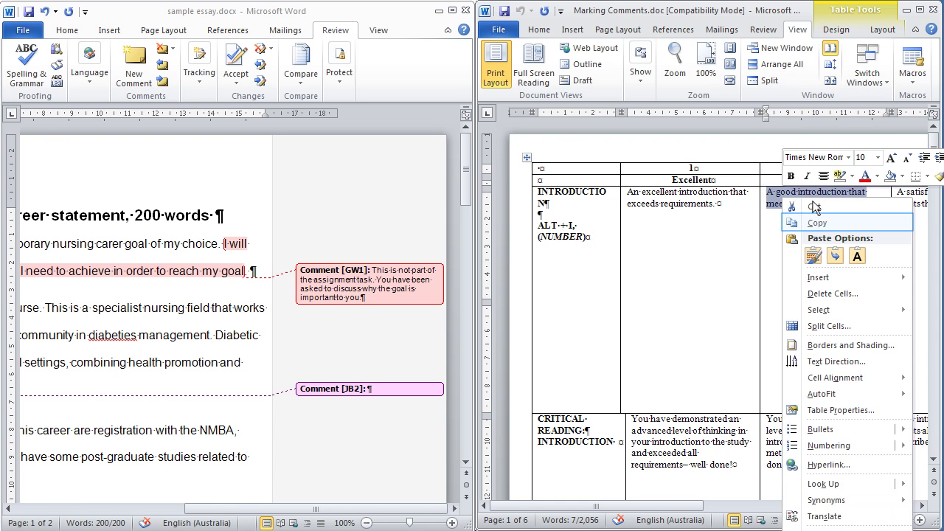
pyautogui.click(828, 222)
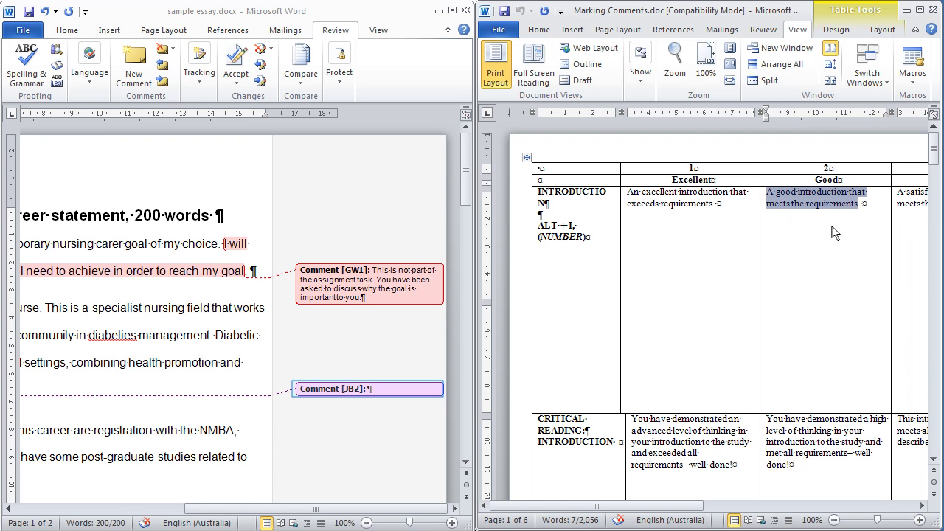
pyautogui.click(376, 393)
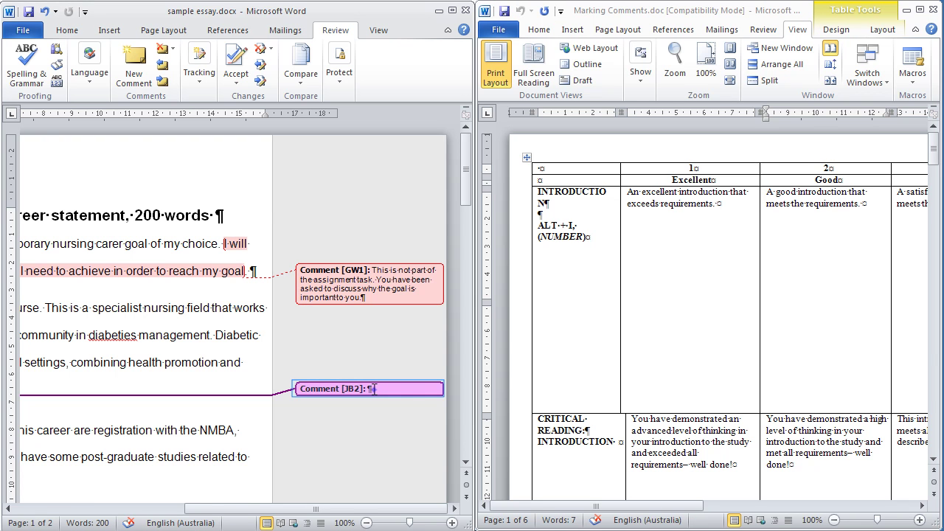
pyautogui.rightClick(375, 389)
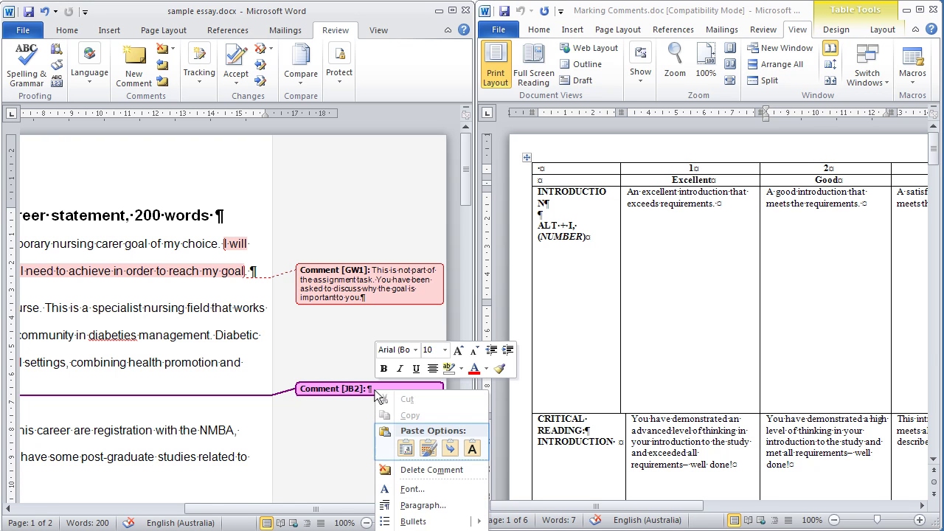
pyautogui.click(406, 449)
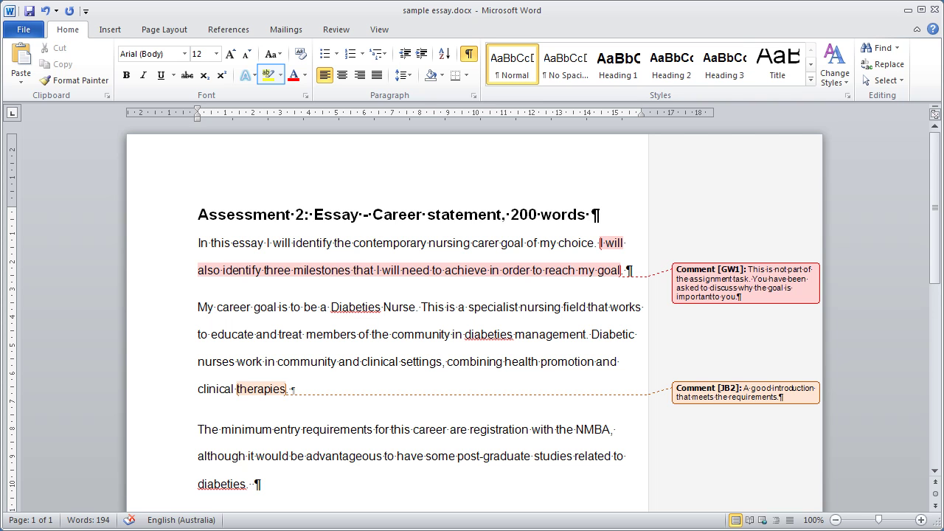
# Highlight all three misspelled 'diabeties' in red across the opening paragraphs
pyautogui.moveTo(330, 307); pyautogui.dragTo(340, 306)
pyautogui.moveTo(333, 307); pyautogui.dragTo(383, 312)
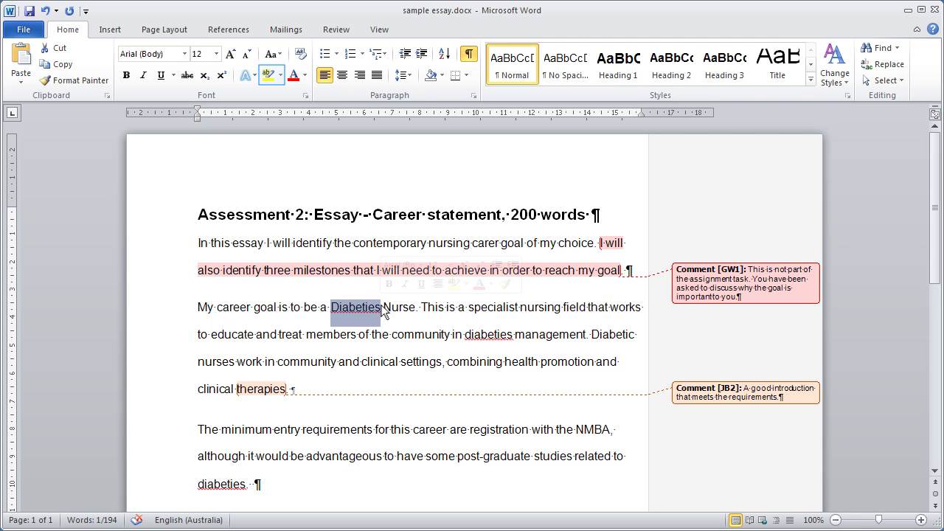
pyautogui.click(279, 75)
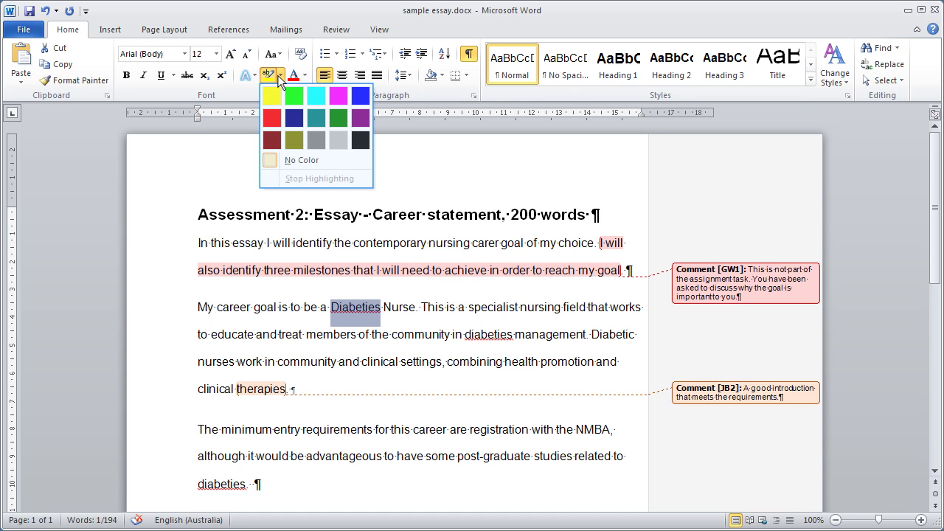
pyautogui.click(272, 118)
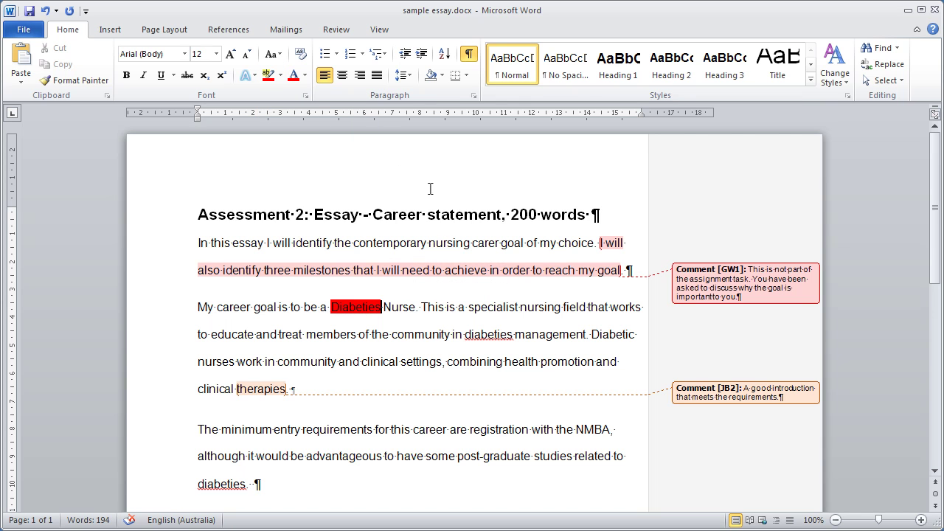
pyautogui.moveTo(465, 334); pyautogui.dragTo(514, 342)
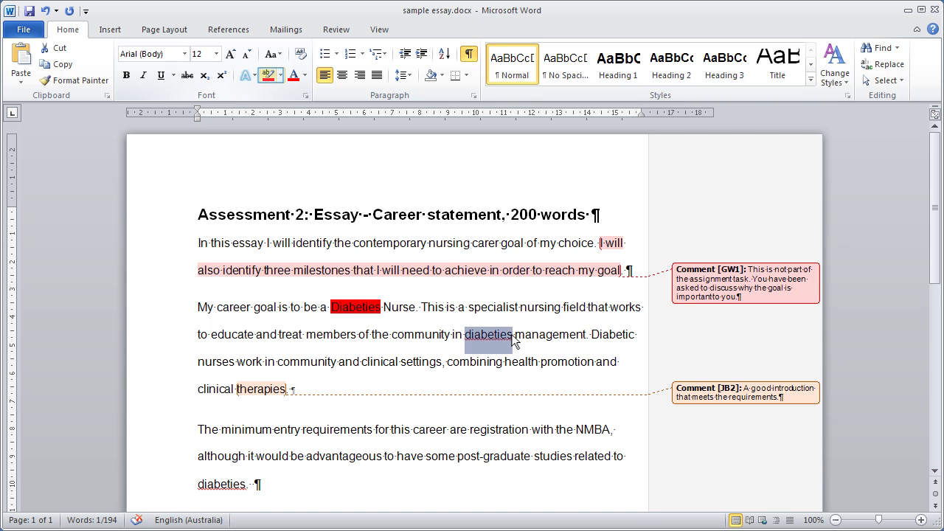
pyautogui.click(268, 75)
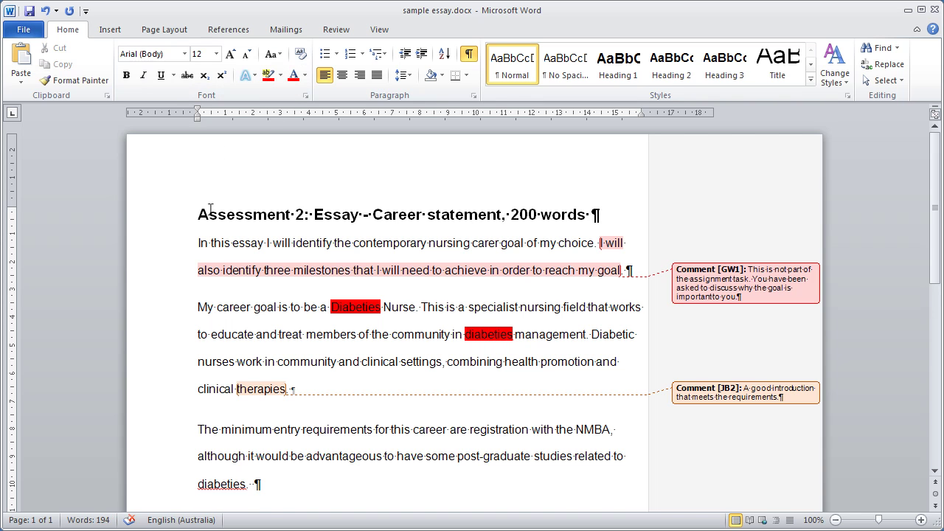
pyautogui.moveTo(198, 484); pyautogui.dragTo(247, 483)
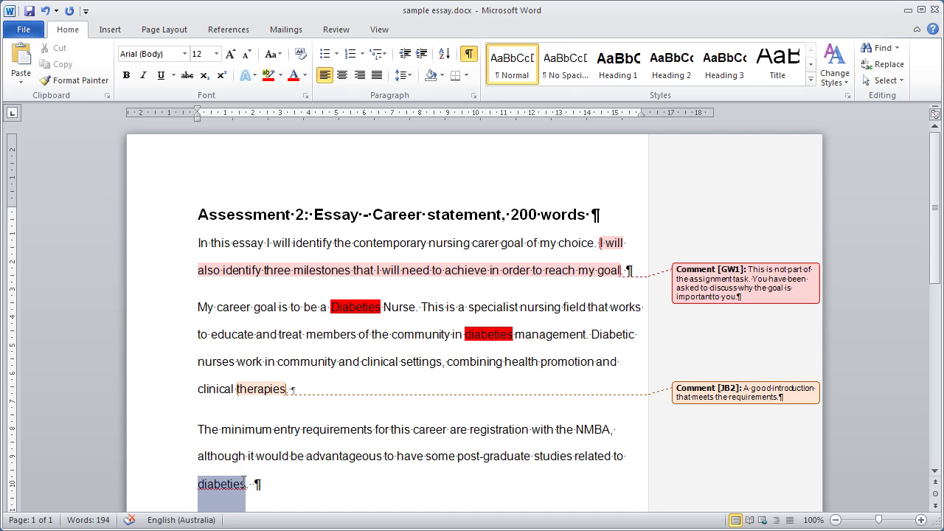
pyautogui.click(268, 75)
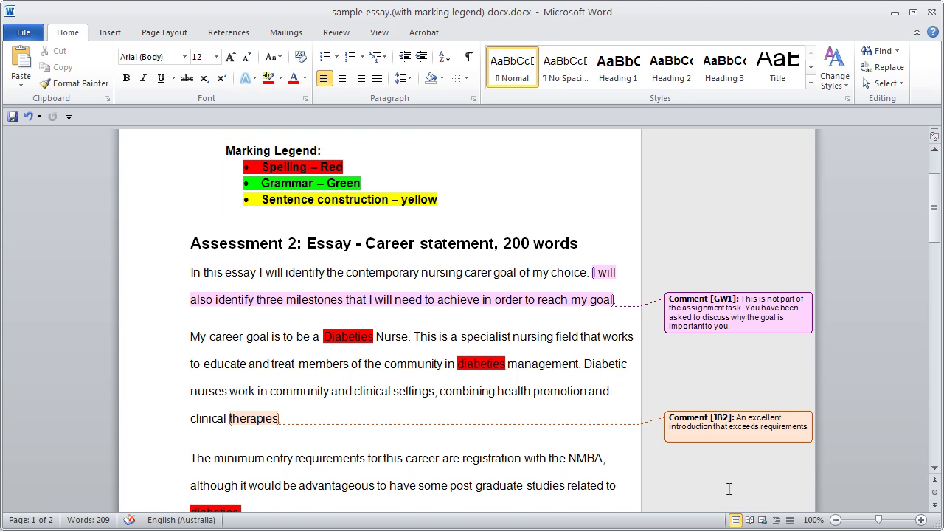
# Scroll to the end of page 2 showing the final novomedlink reference
pyautogui.moveTo(935, 204); pyautogui.dragTo(930, 318)
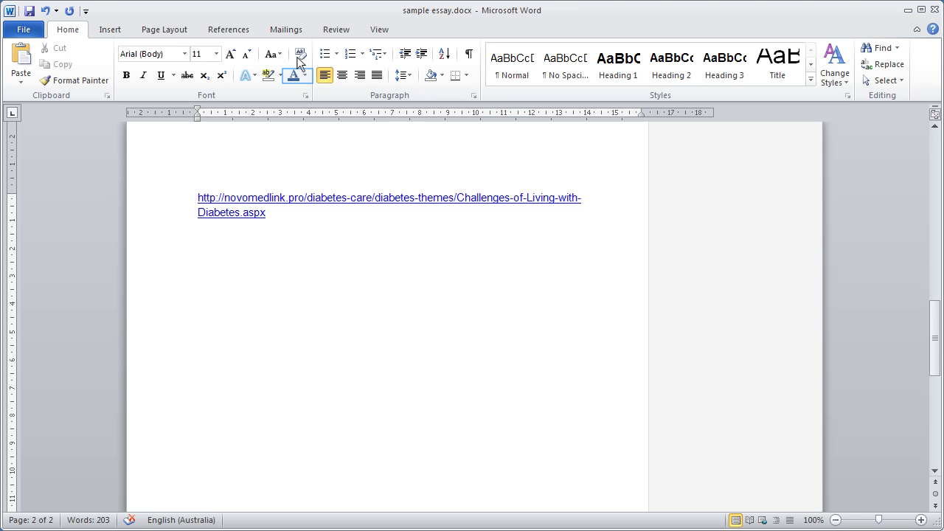
# Add the green note 'These references are not listed correctly' after the final reference, then return to the rubric
pyautogui.click(303, 76)
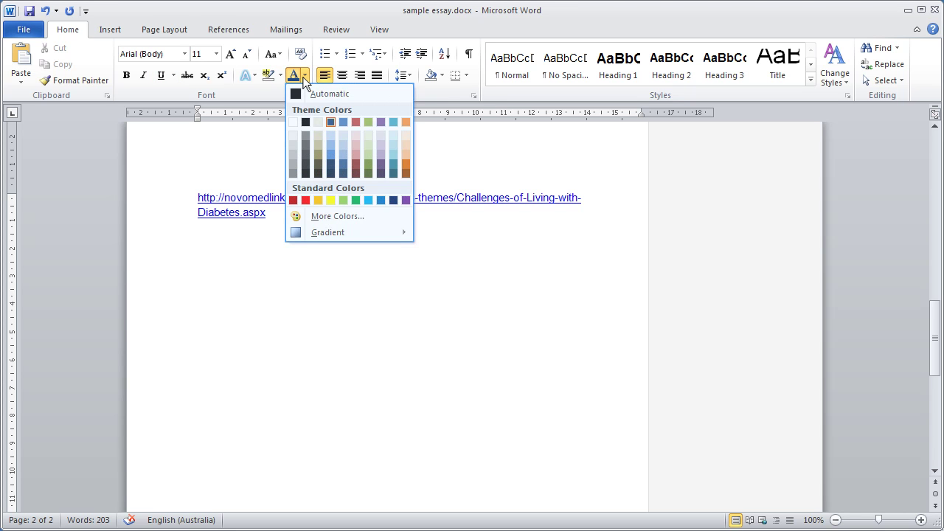
pyautogui.click(358, 201)
pyautogui.write('These r')
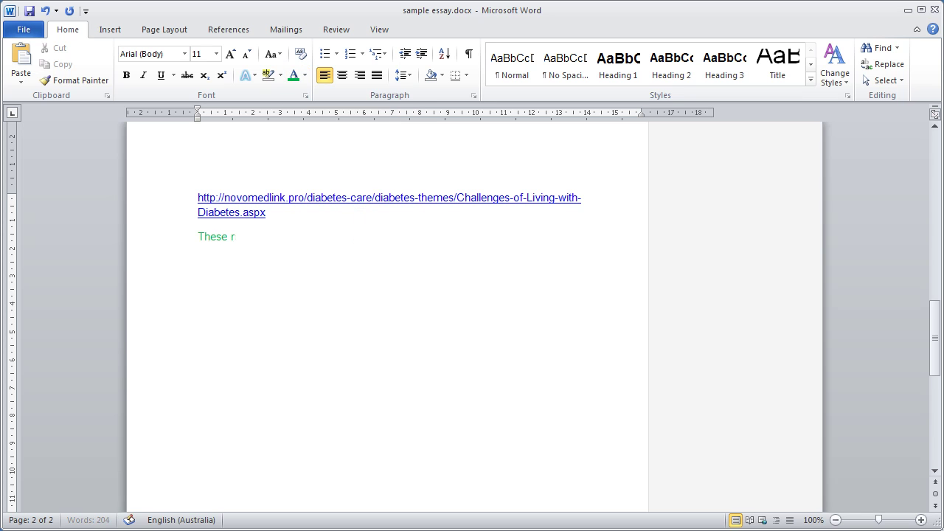
pyautogui.write('eferences are not listed correctly')
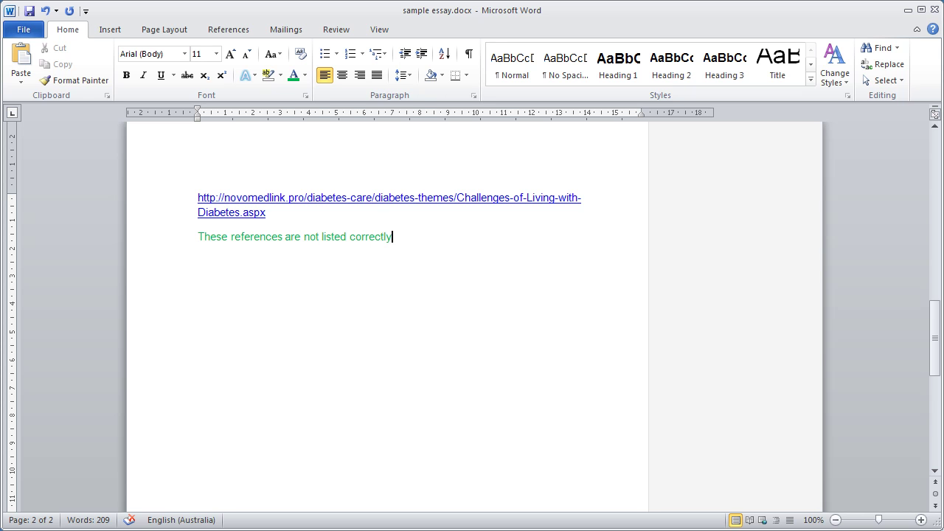
pyautogui.hotkey('alt', 'Tab')
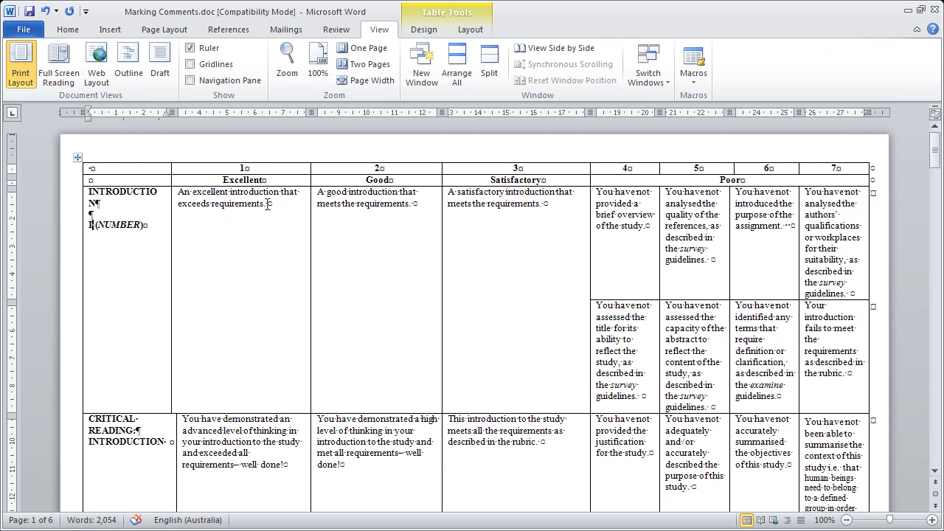
# Select and copy the rubric sentence 'An excellent introduction that exceeds requirements.'
pyautogui.click(268, 204)
pyautogui.hotkey('ctrl', 'shift', 'Left')
pyautogui.hotkey('ctrl', 'shift', 'Left')
pyautogui.hotkey('ctrl', 'shift', 'Left')
pyautogui.hotkey('ctrl', 'shift', 'Left')
pyautogui.hotkey('ctrl', 'shift', 'Left')
pyautogui.hotkey('ctrl', 'shift', 'Left')
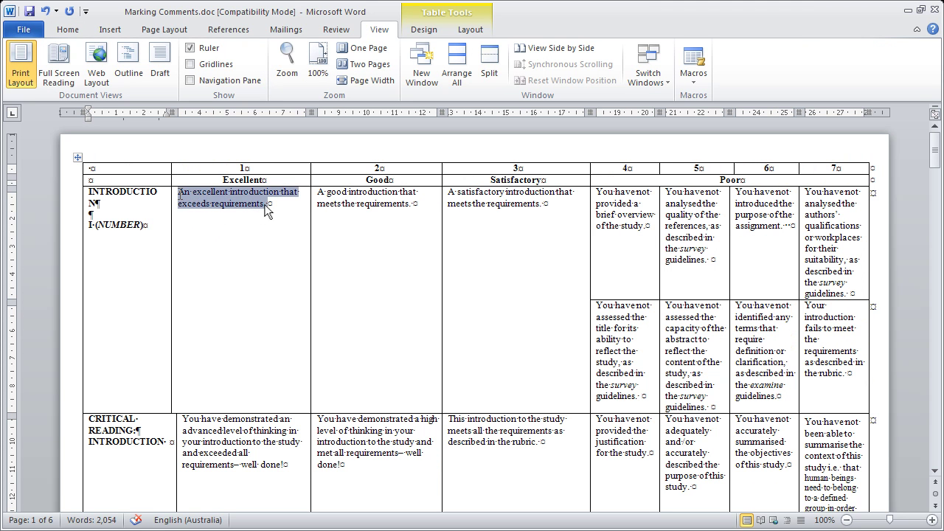
pyautogui.hotkey('alt', 'h')
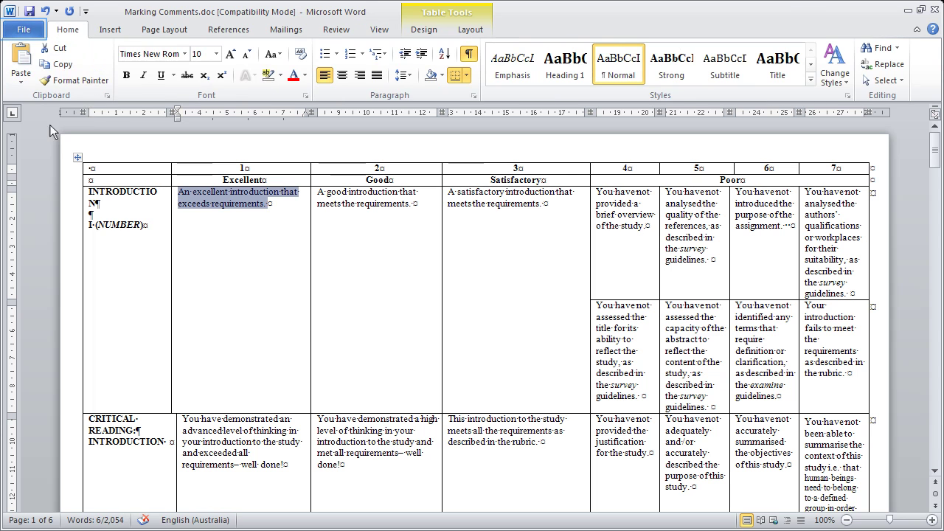
# Add an AutoCorrect entry in Proofing options that replaces i1 with the excellent-introduction sentence
pyautogui.click(25, 32)
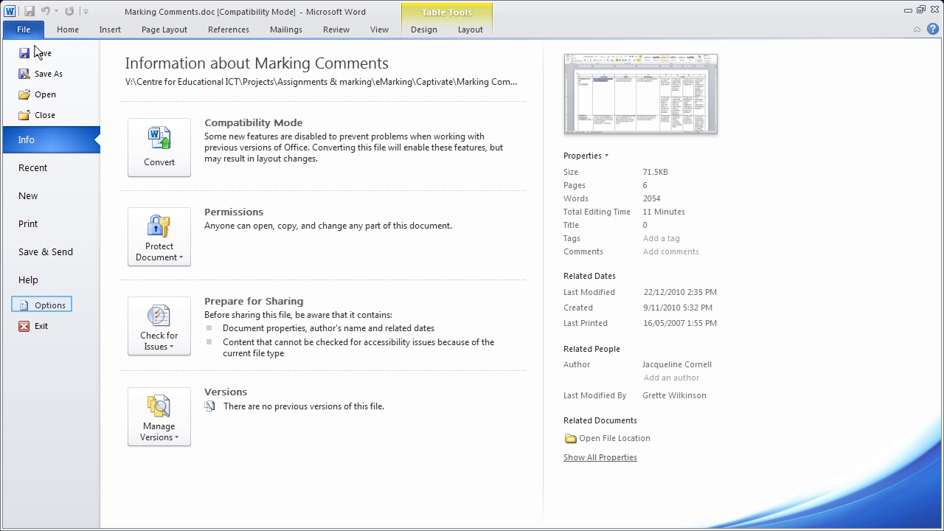
pyautogui.click(49, 305)
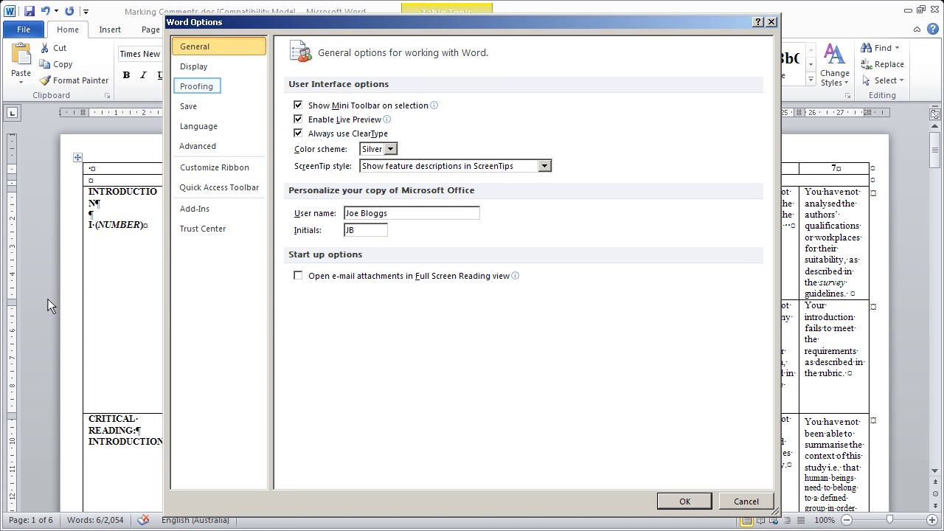
pyautogui.click(204, 87)
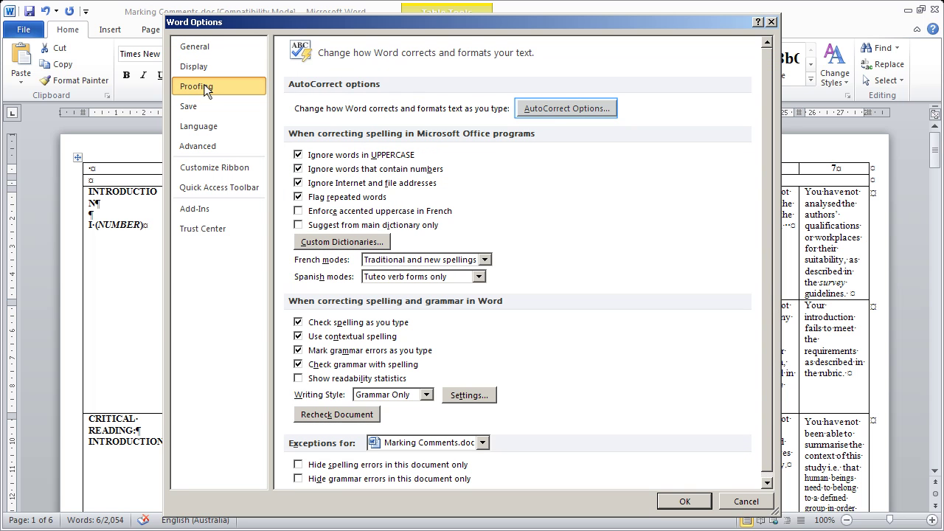
pyautogui.click(549, 110)
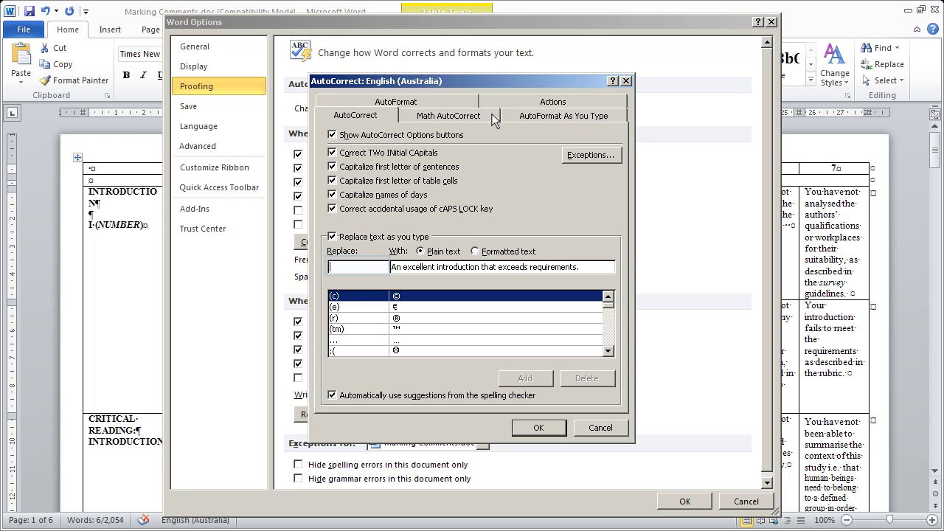
pyautogui.click(342, 268)
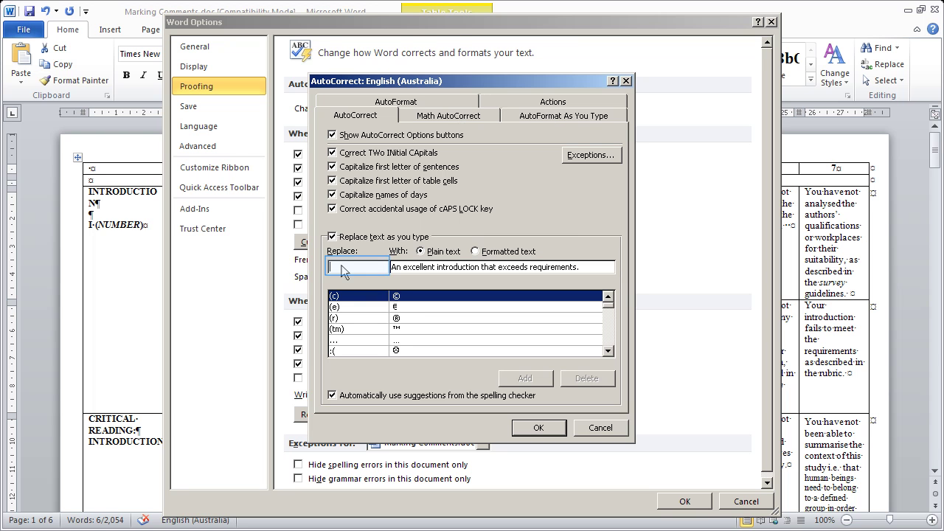
pyautogui.write('i')
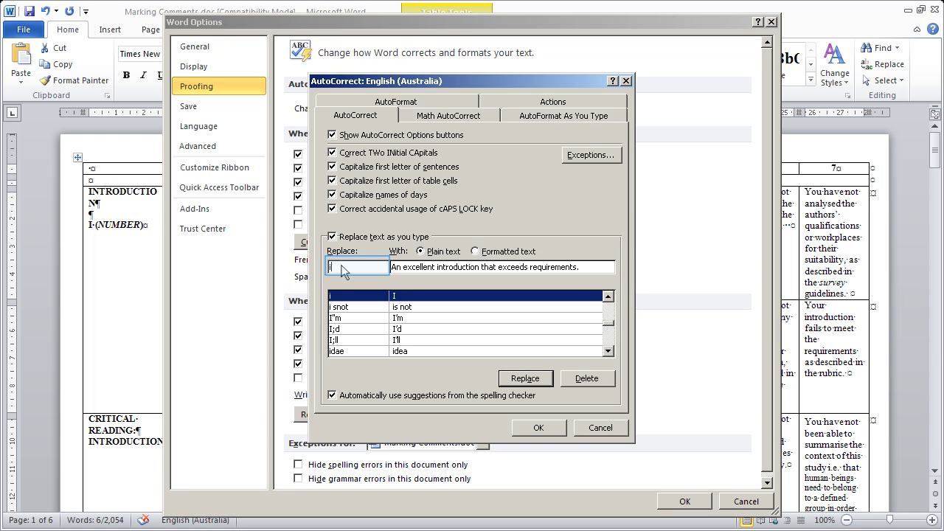
pyautogui.write('1')
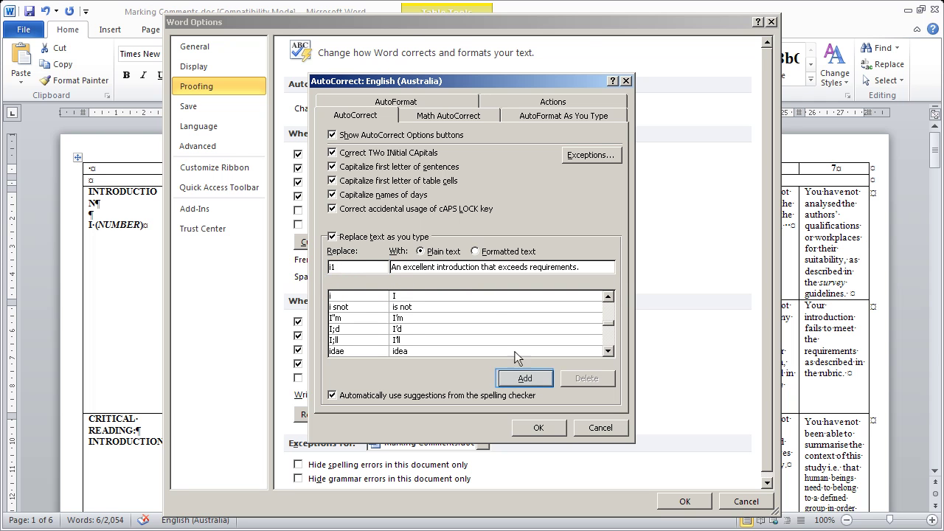
pyautogui.click(523, 379)
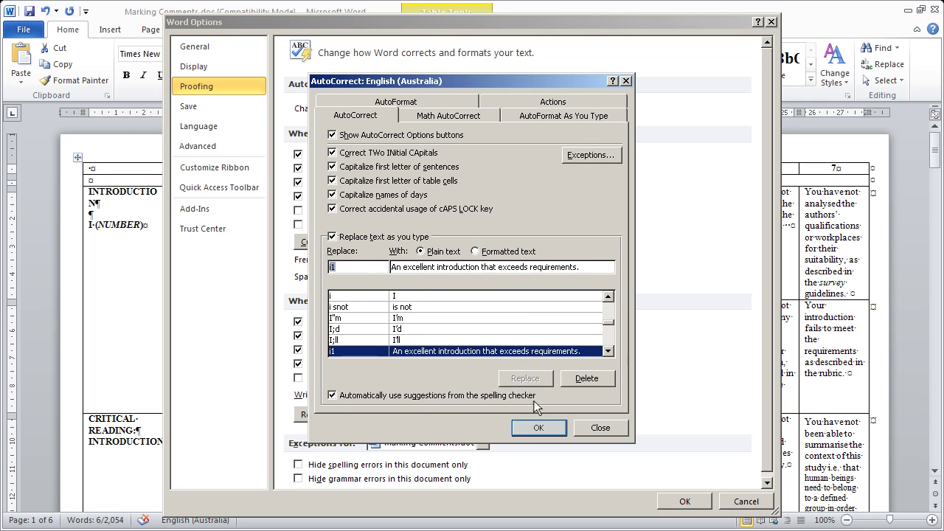
pyautogui.click(538, 427)
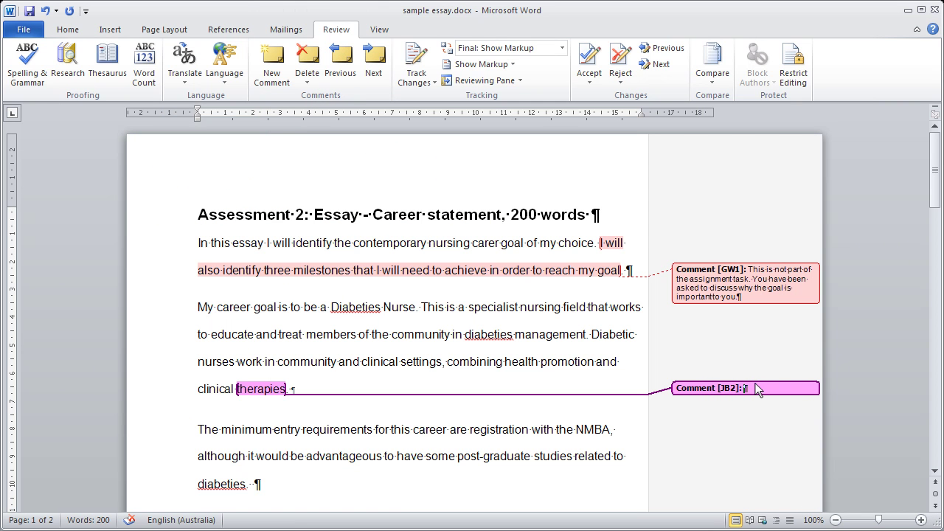
# Expand i1 into 'An excellent introduction that exceeds requirements.' in comment JB2, then return to the rubric
pyautogui.write('i1')
pyautogui.press('Return')
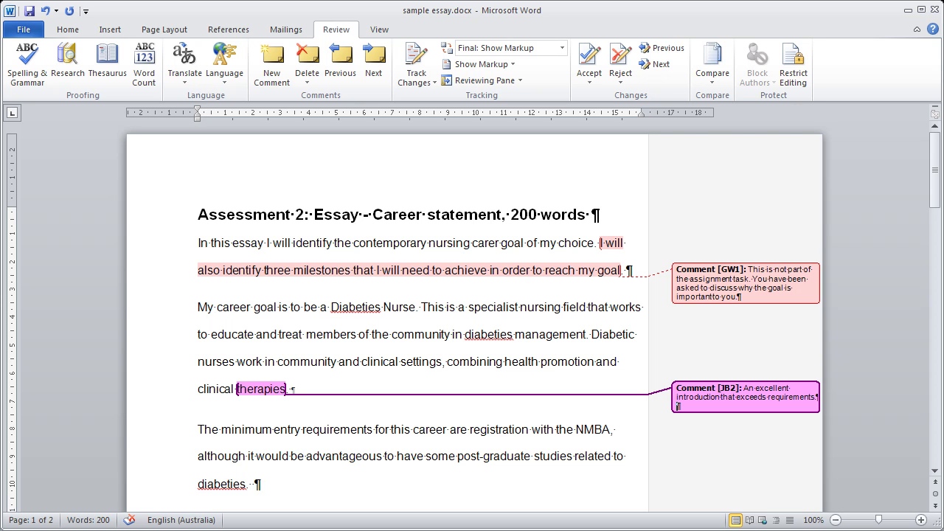
pyautogui.hotkey('alt', 'Tab')
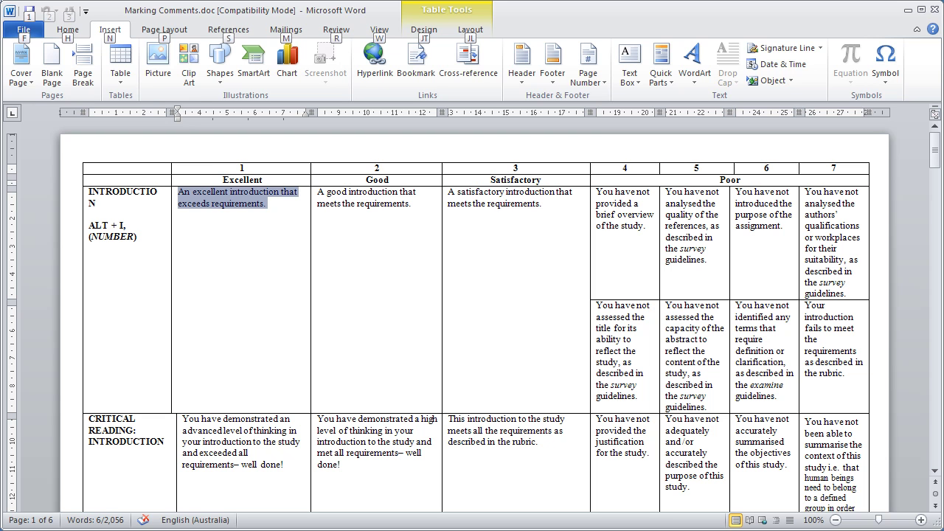
# Switch to the marked-up essay and browse it from start to end, ending on the opening paragraphs
pyautogui.hotkey('alt', 'Tab')
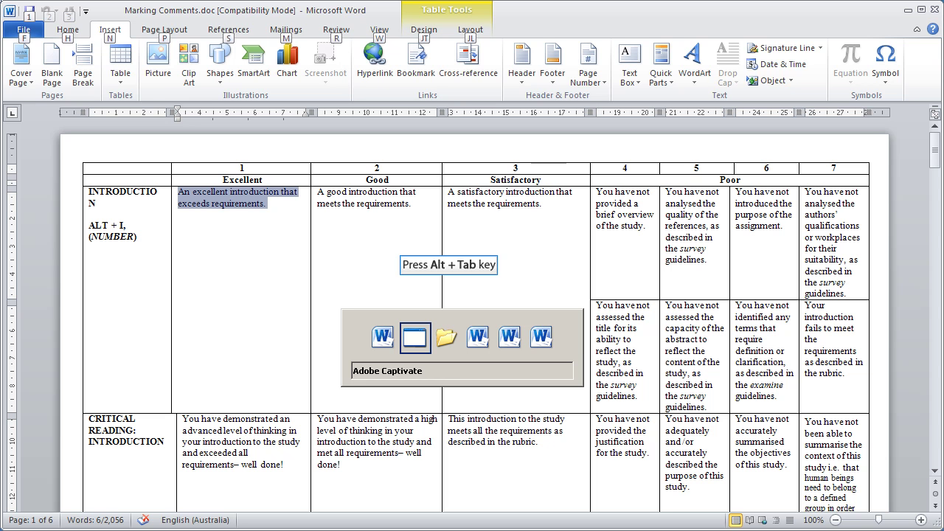
pyautogui.hotkey('alt', 'Tab')
pyautogui.hotkey('alt', 'Tab')
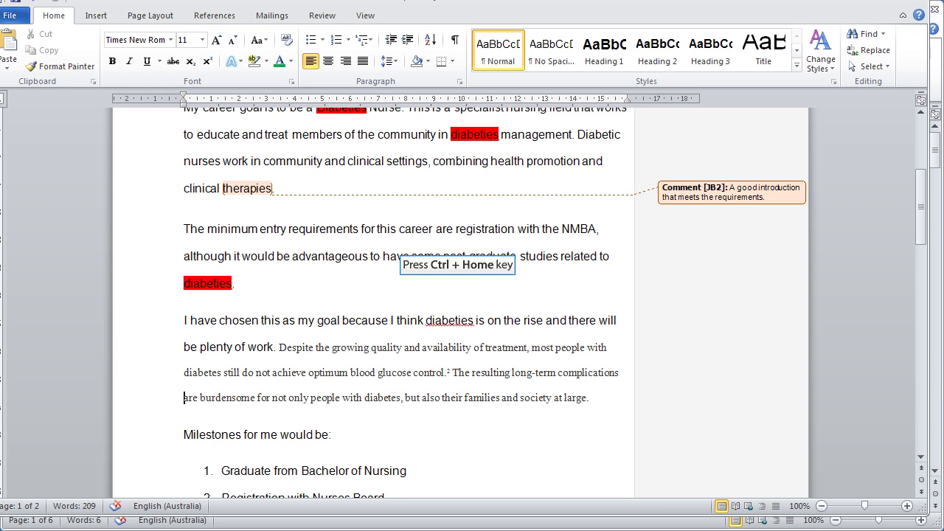
pyautogui.hotkey('ctrl', 'Home')
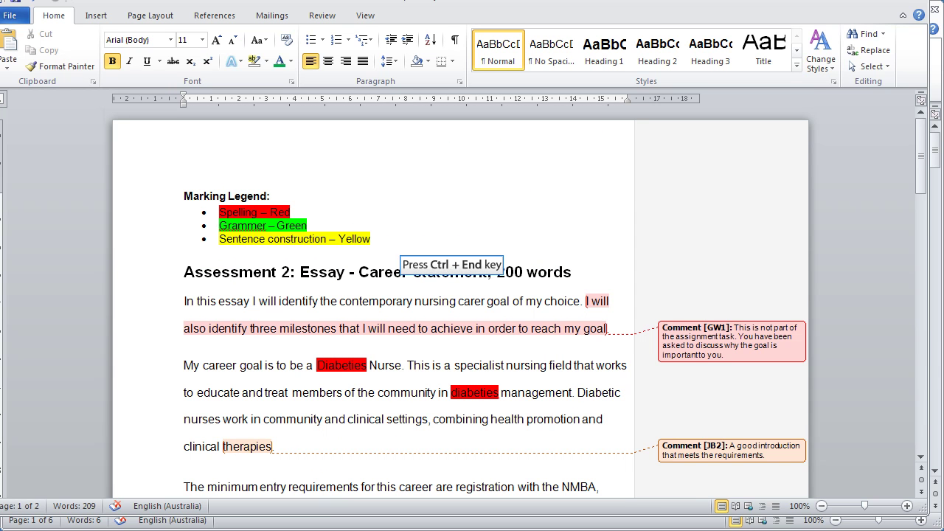
pyautogui.hotkey('ctrl', 'End')
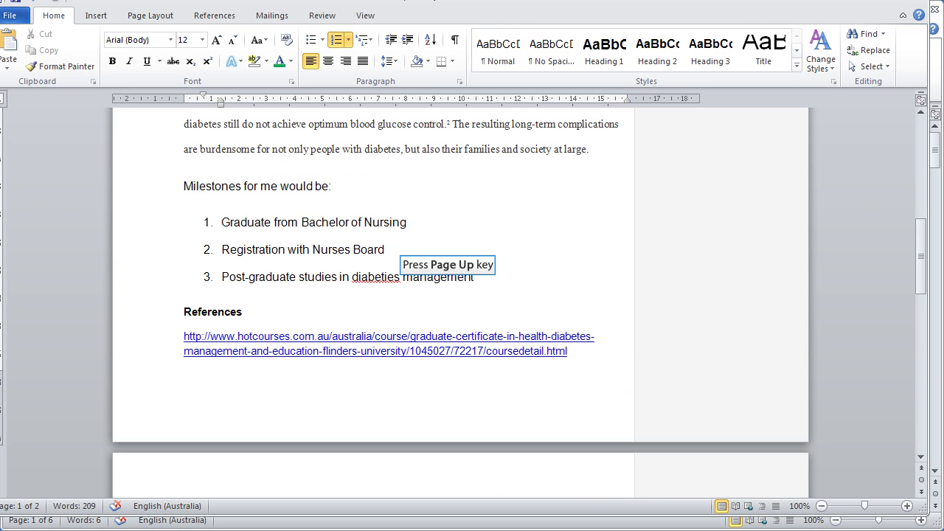
pyautogui.press('pageup')
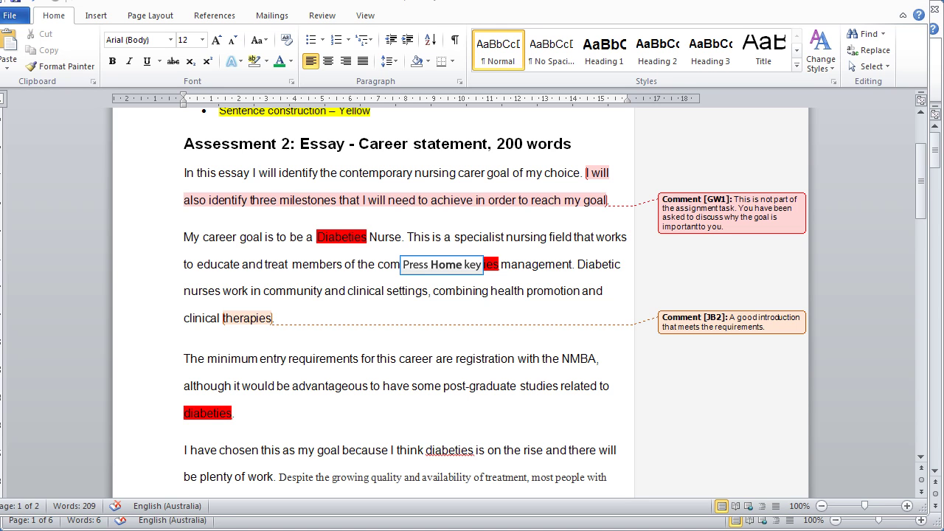
pyautogui.press('Home')
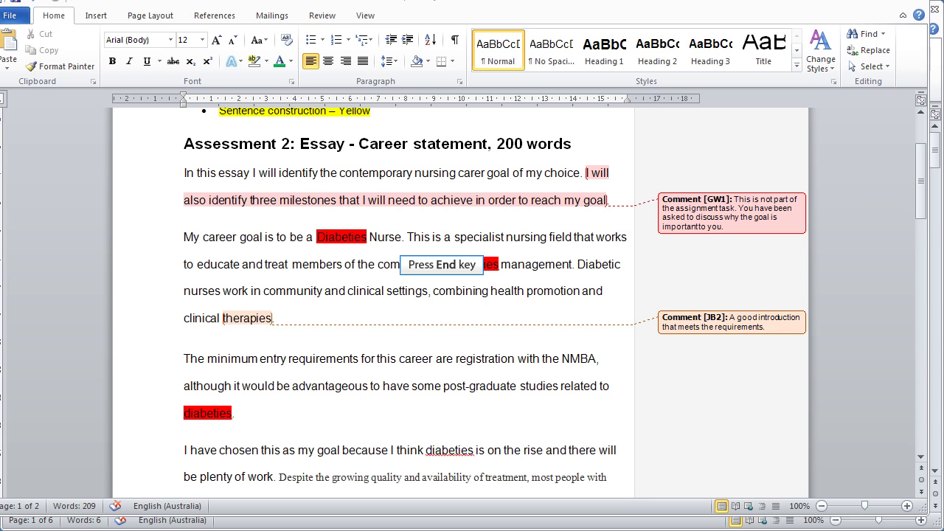
pyautogui.press('End')
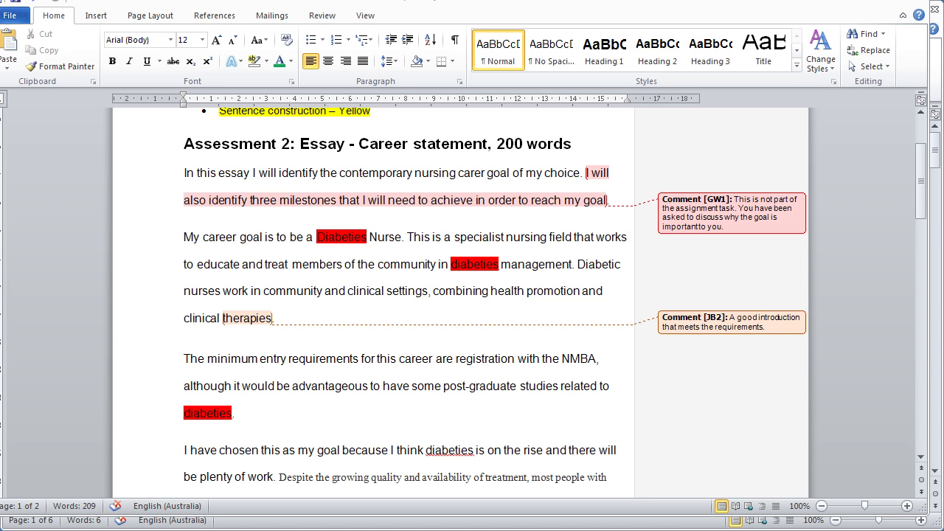